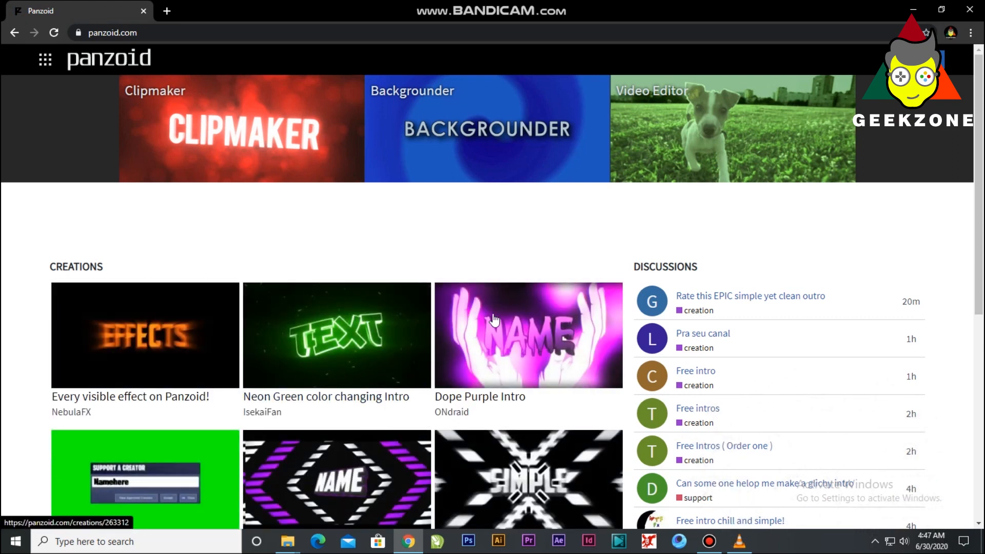
# - Look through the featured creations on the Panzoid home page and open the full creations gallery
pyautogui.scroll(-2, 492, 321)
pyautogui.scroll(3, 494, 320)
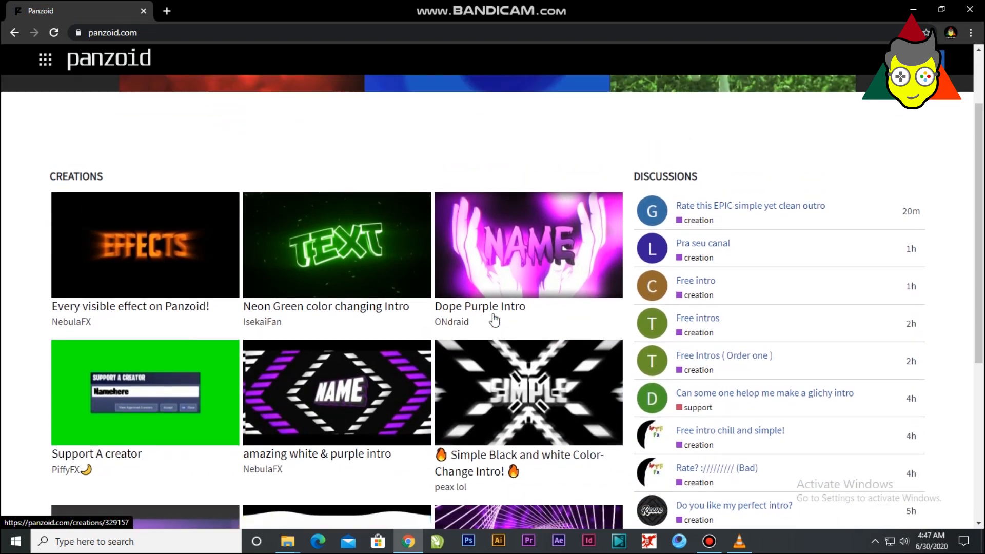
pyautogui.scroll(-2, 494, 319)
pyautogui.scroll(-5, 494, 319)
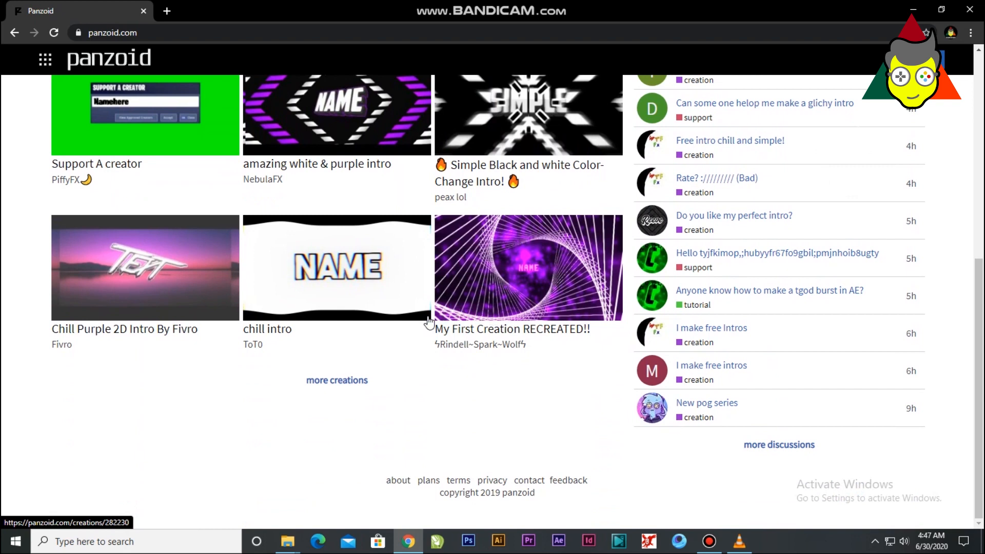
pyautogui.click(354, 389)
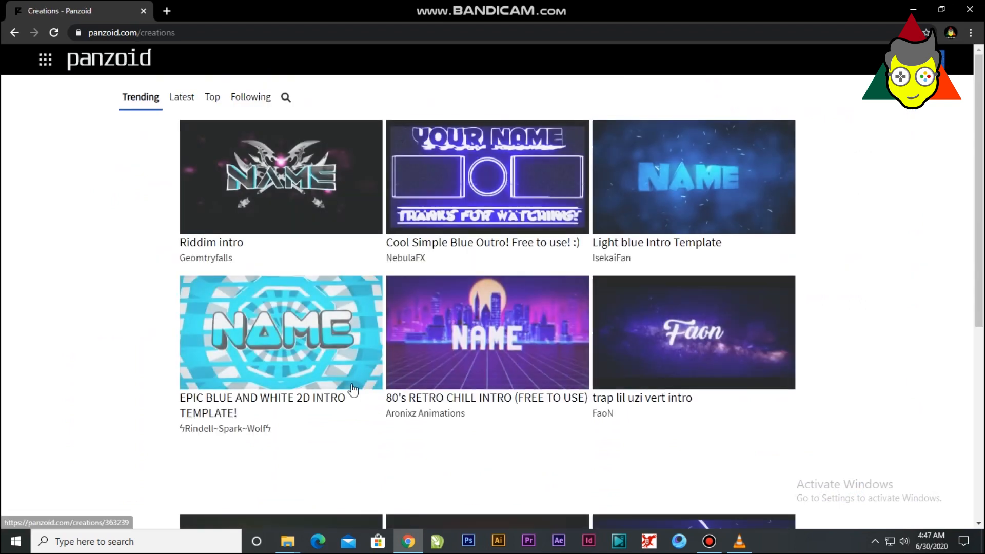
# - Browse the trending creations for the Blue/Red Intro Template by IsekaiFan and open it in Clipmaker
pyautogui.scroll(-5, 490, 258)
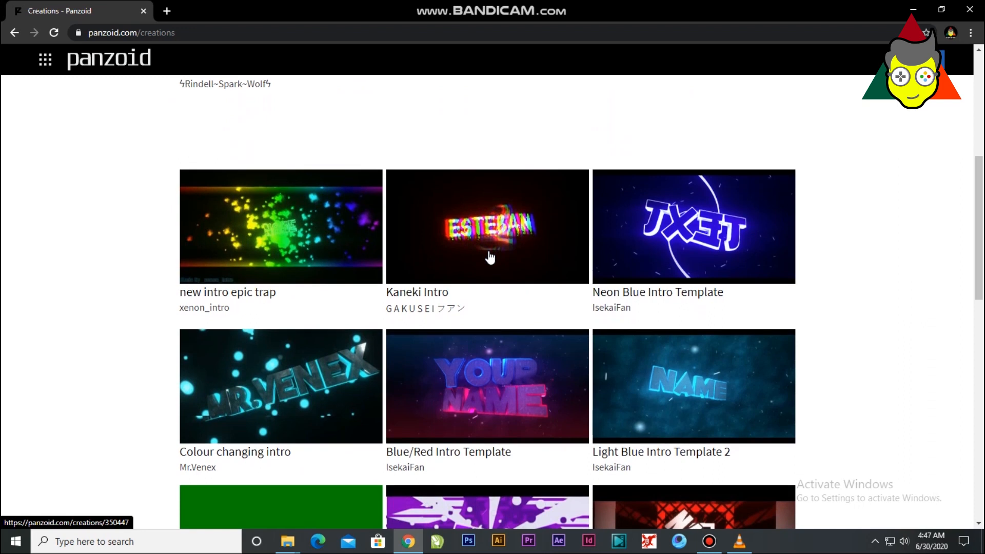
pyautogui.scroll(-6, 490, 258)
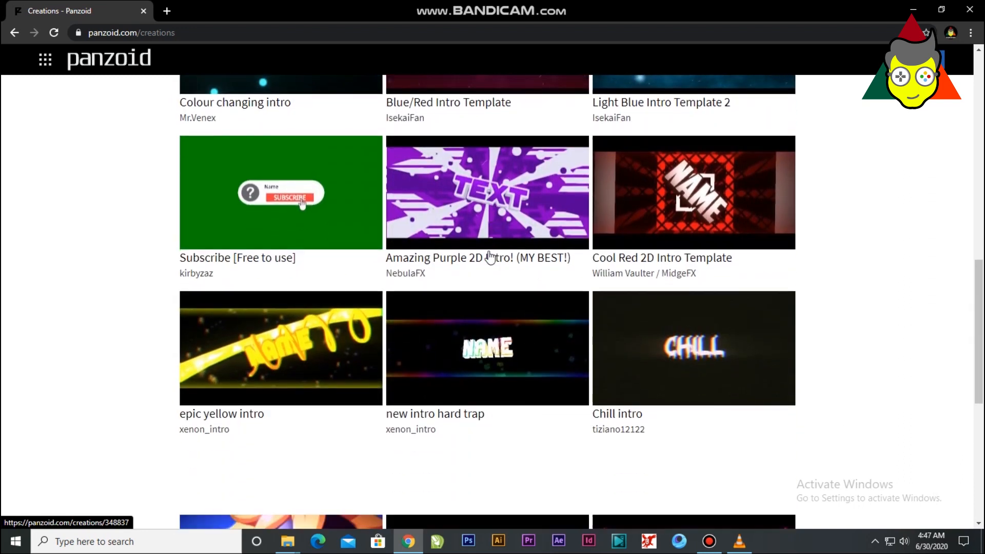
pyautogui.scroll(-5, 490, 257)
pyautogui.scroll(-2, 490, 258)
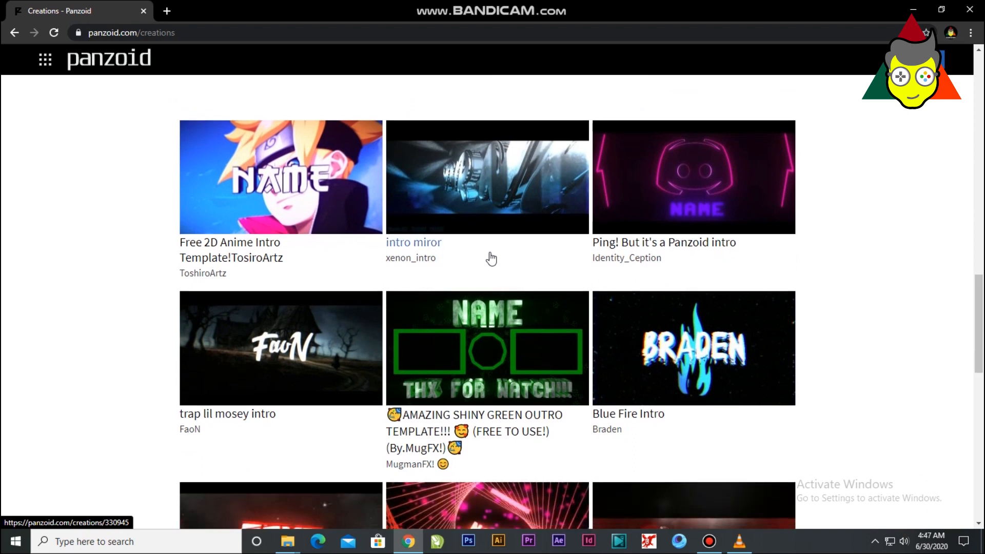
pyautogui.scroll(-5, 491, 259)
pyautogui.scroll(-6, 491, 259)
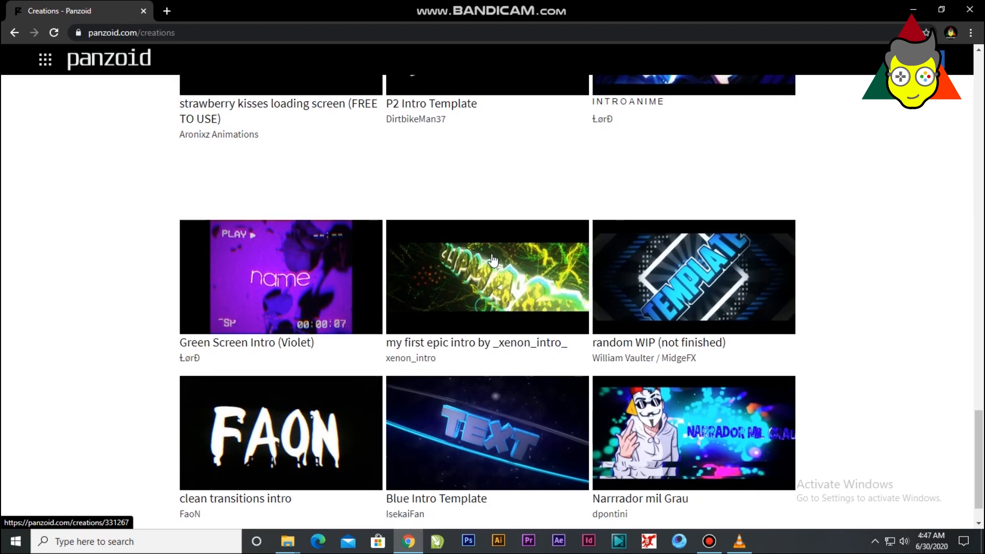
pyautogui.scroll(8, 492, 261)
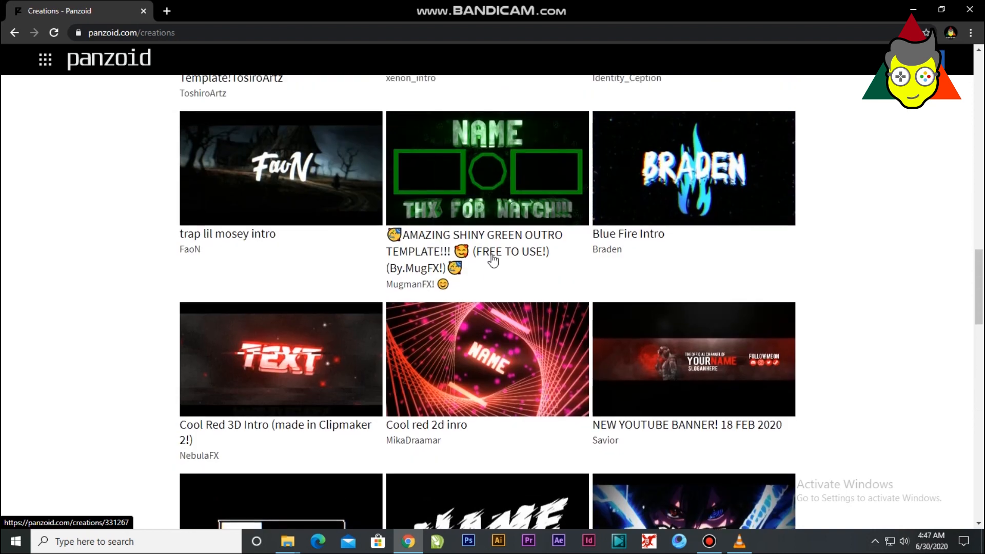
pyautogui.scroll(8, 493, 261)
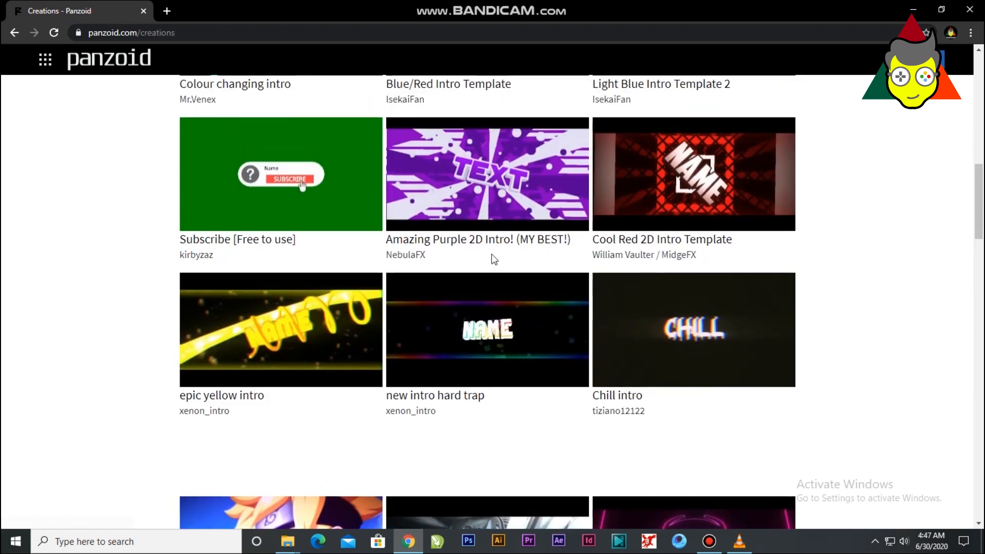
pyautogui.scroll(3, 492, 254)
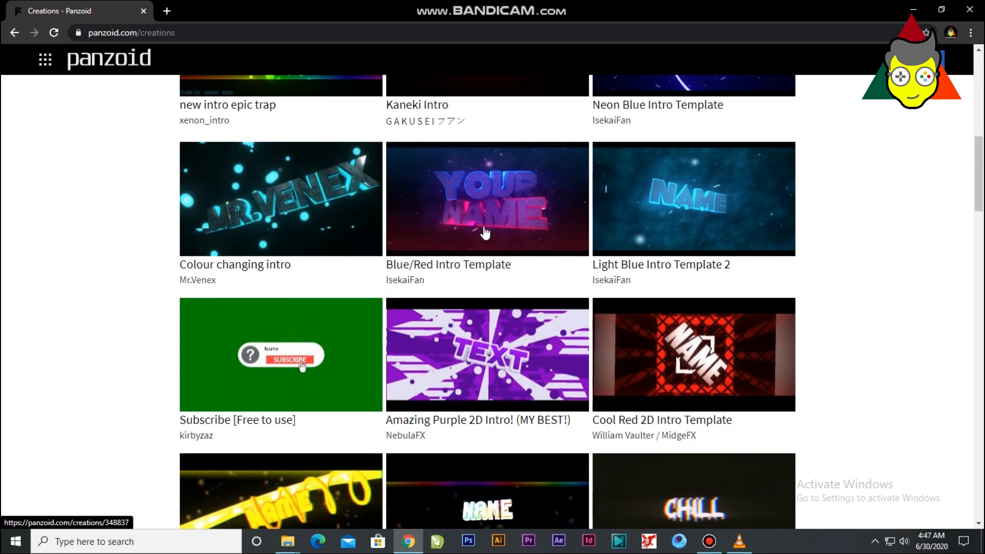
pyautogui.click(495, 192)
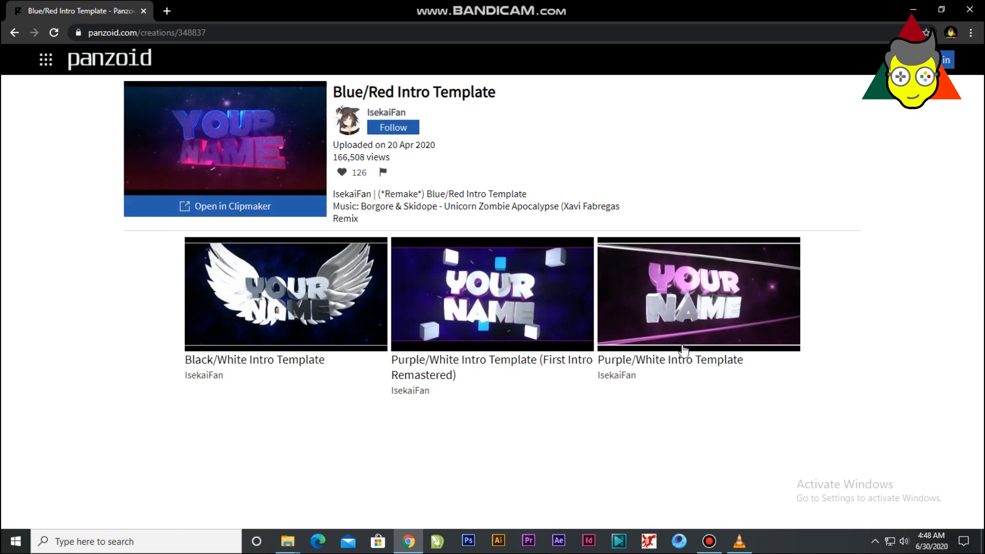
pyautogui.click(231, 212)
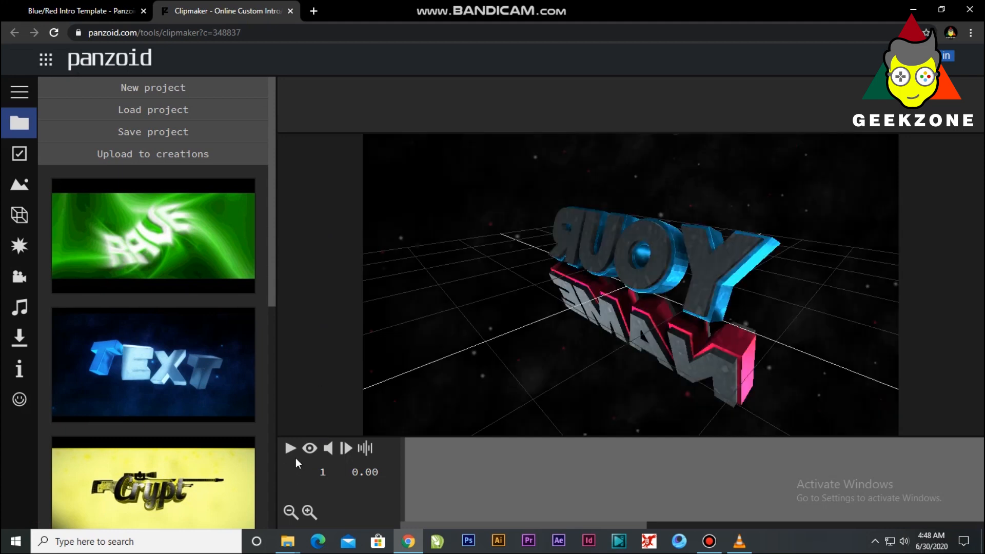
# - Switch the viewport to the camera view and play the template's animation, stopping it after the preview
pyautogui.click(310, 449)
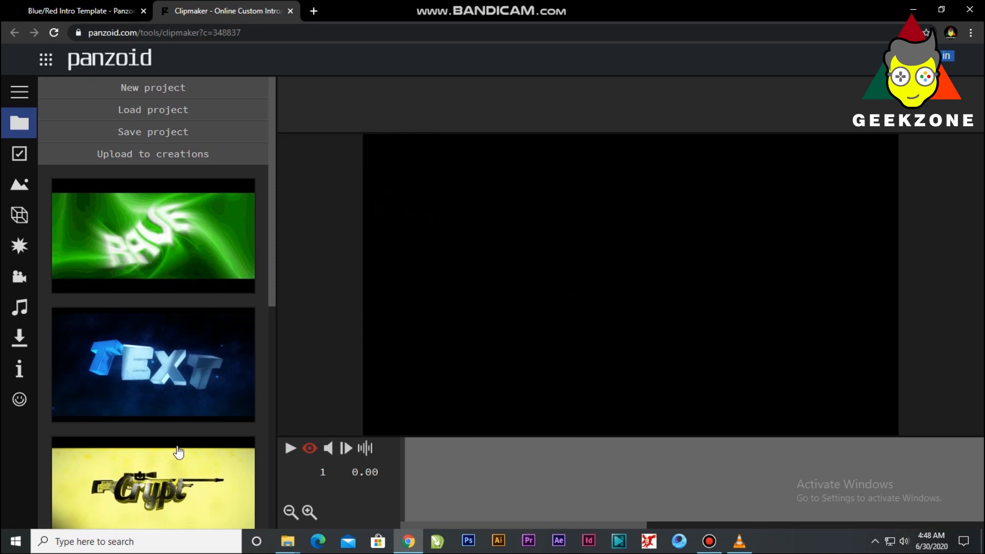
pyautogui.click(290, 450)
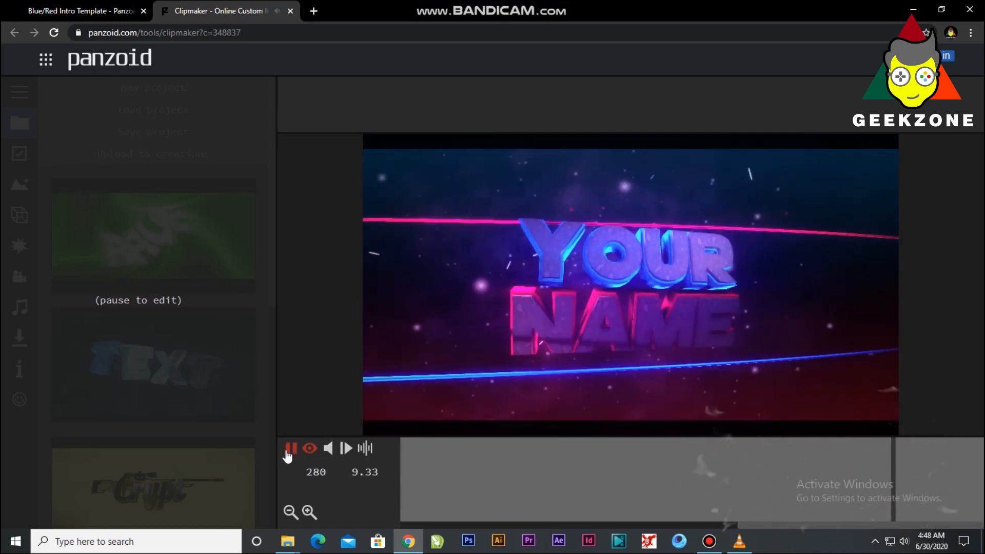
pyautogui.click(289, 451)
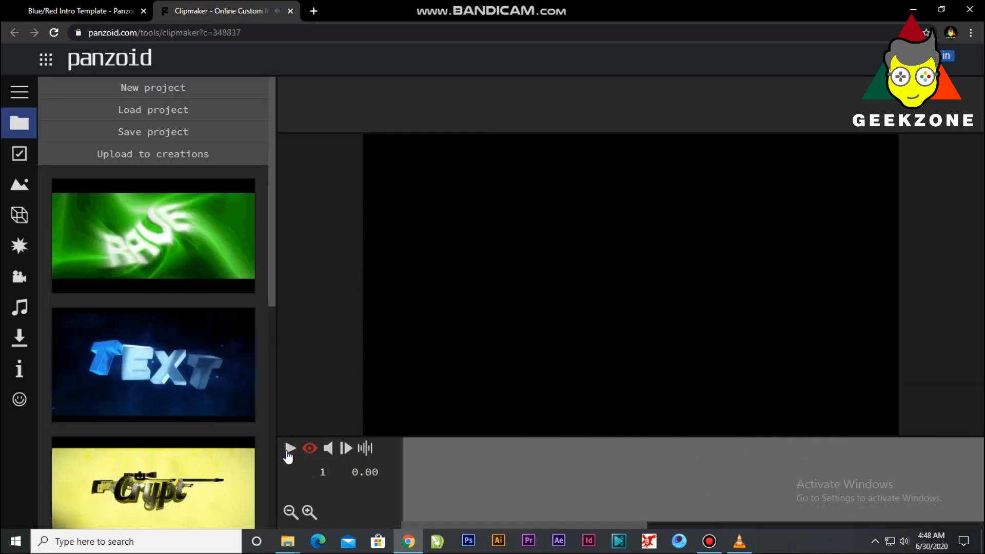
# - Replace the wording of the first 3D text object in the "Your" group with GEEK
pyautogui.click(16, 219)
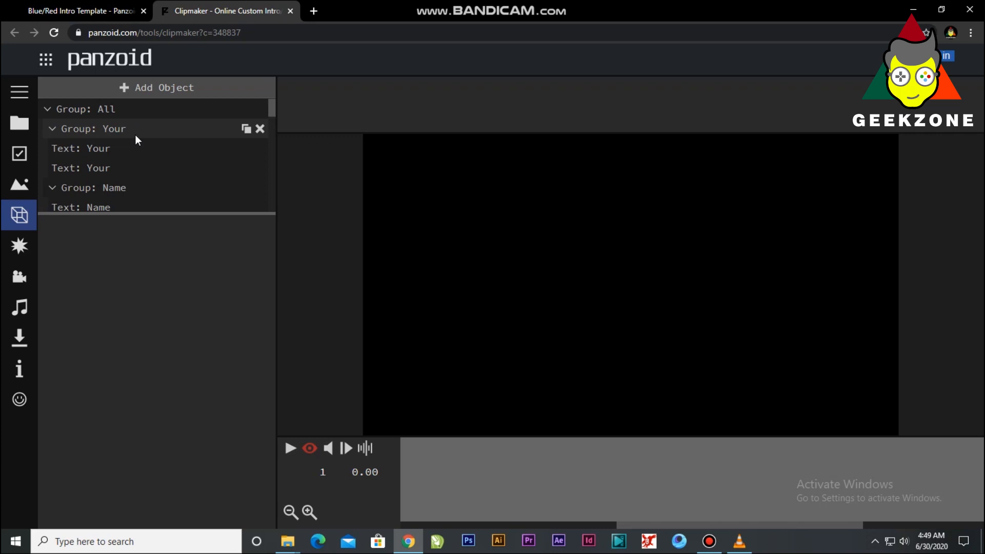
pyautogui.click(100, 148)
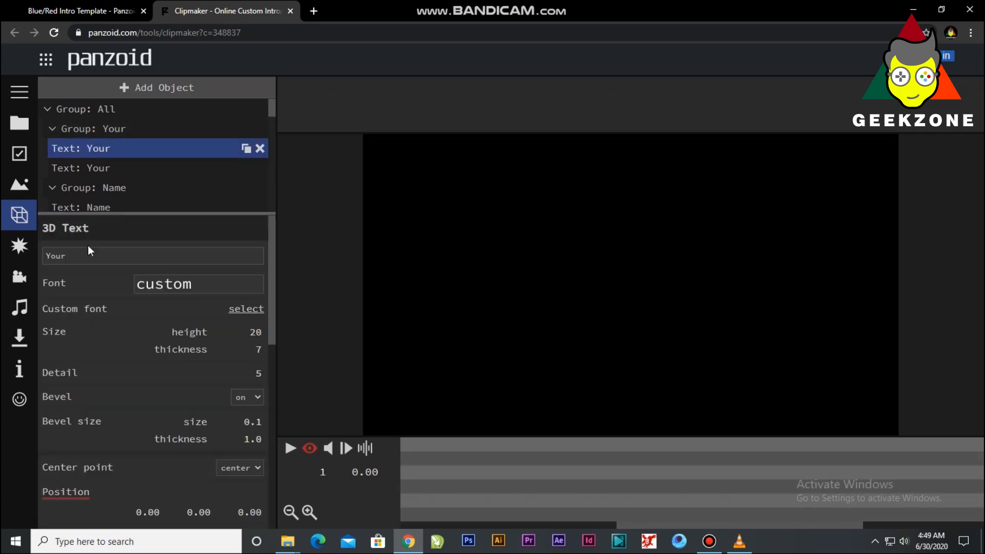
pyautogui.moveTo(67, 255); pyautogui.dragTo(29, 254)
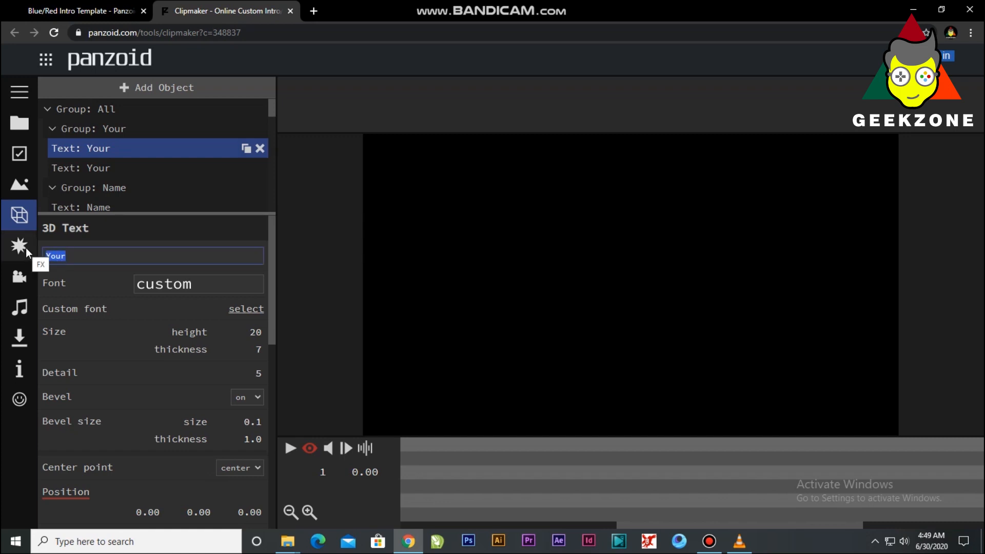
pyautogui.click(69, 278)
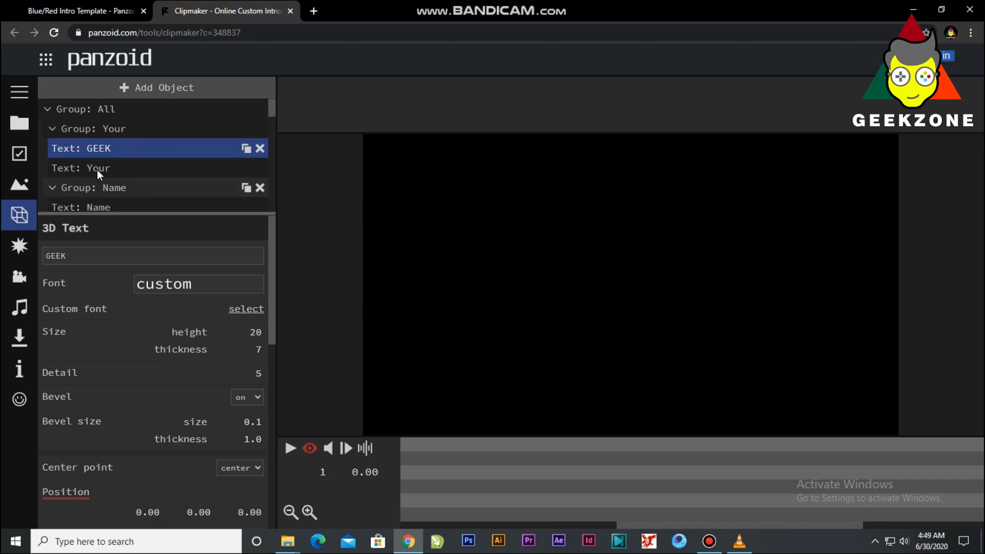
# - Change the second 3D text object in the "Your" group to read GEEK
pyautogui.click(131, 169)
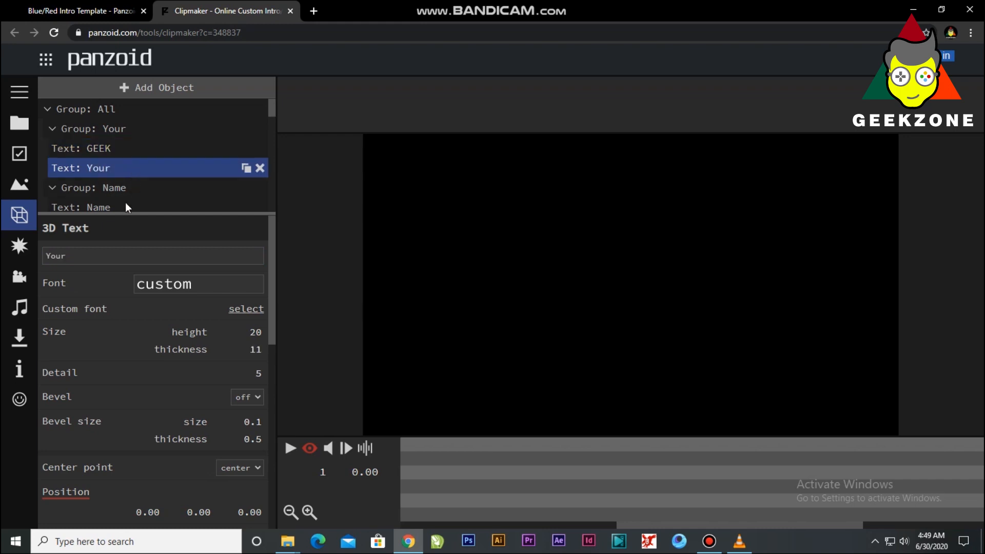
pyautogui.click(91, 259)
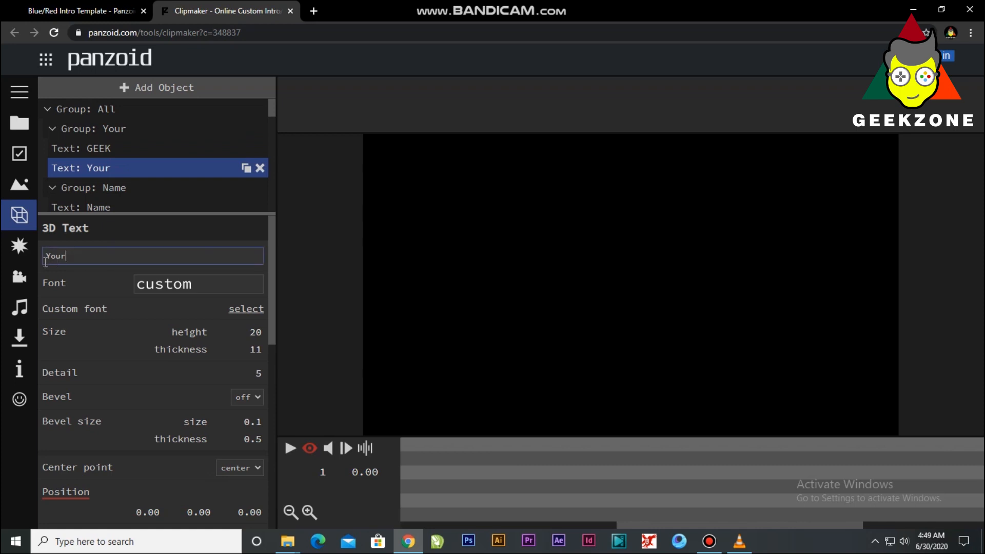
pyautogui.hotkey('ctrl', 'a')
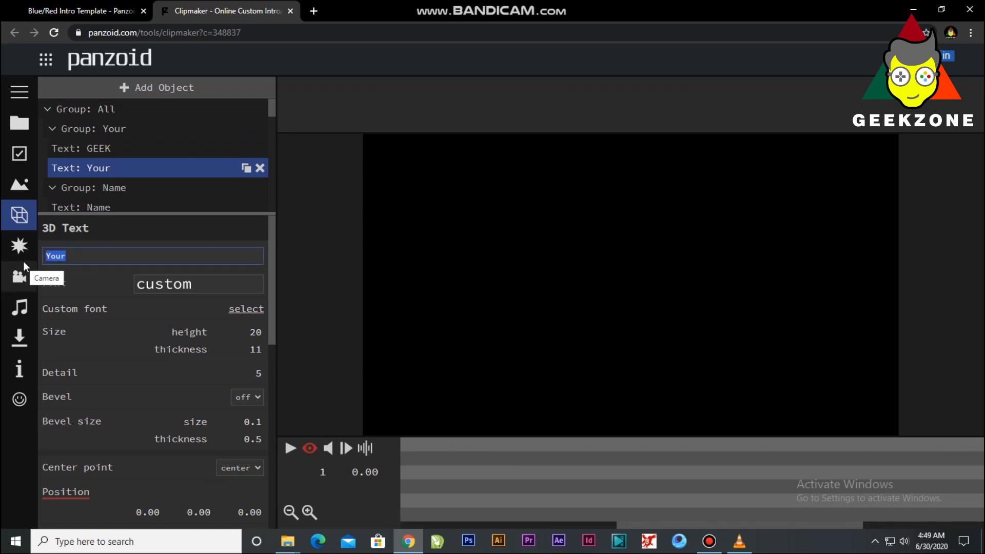
pyautogui.write('GEEK')
pyautogui.press('Return')
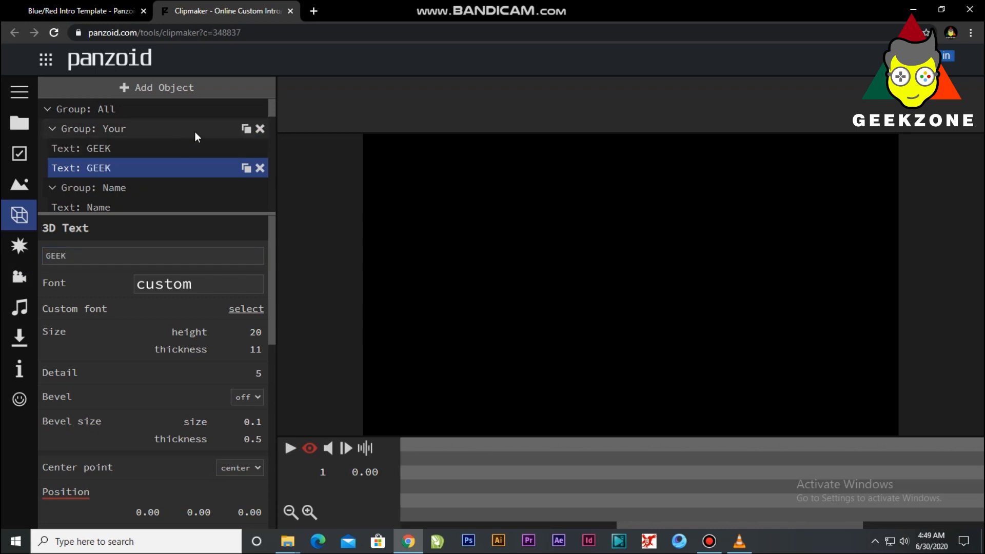
# - Replace the wording of the first 3D text object in the "Name" group with ZONE
pyautogui.moveTo(273, 117); pyautogui.dragTo(272, 121)
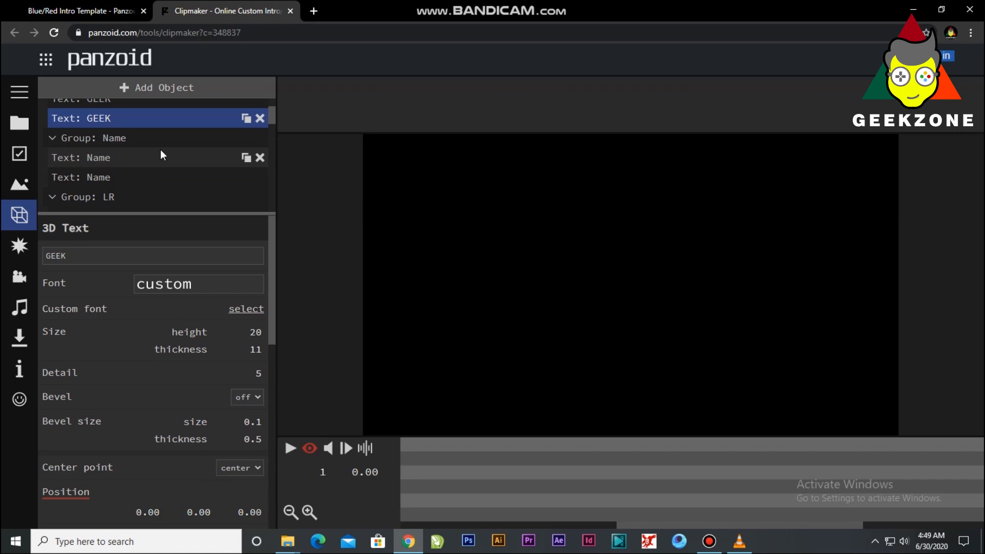
pyautogui.click(119, 156)
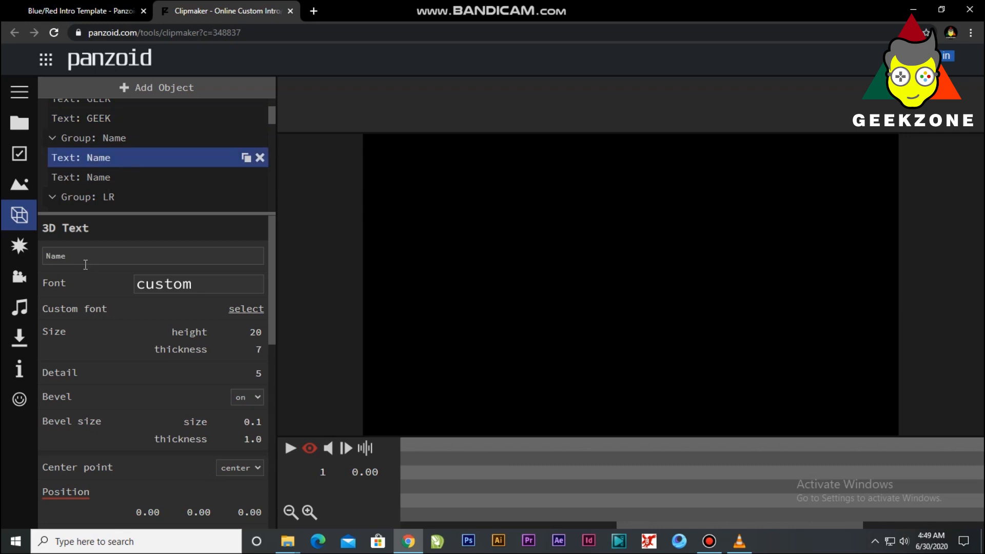
pyautogui.moveTo(79, 262); pyautogui.dragTo(35, 259)
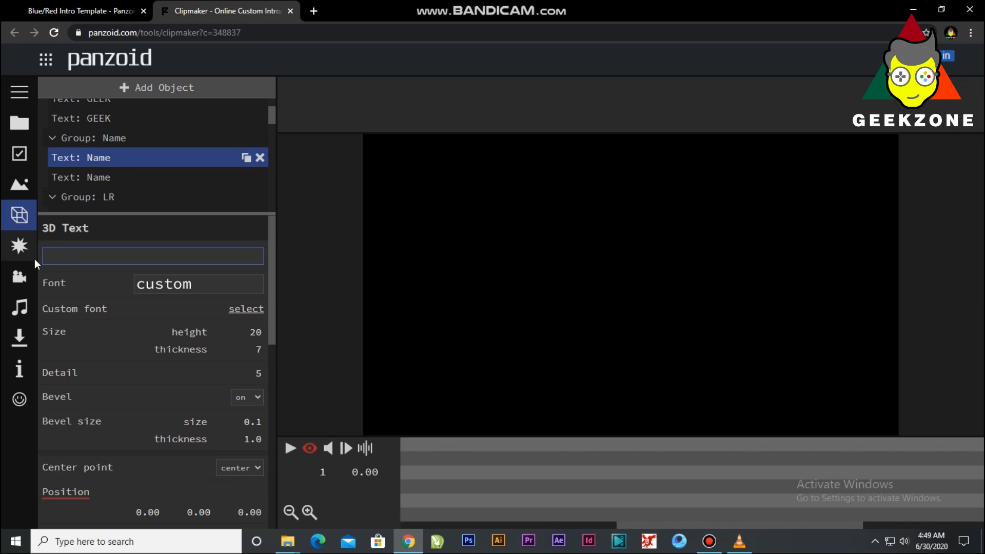
pyautogui.press('Return')
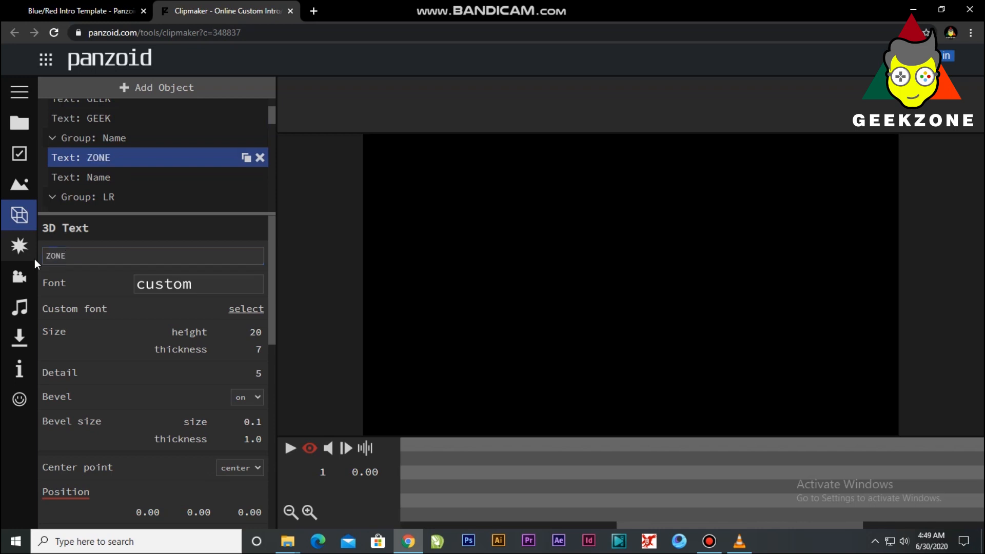
# - Change the second 3D text object in the "Name" group to read ZONE
pyautogui.click(128, 176)
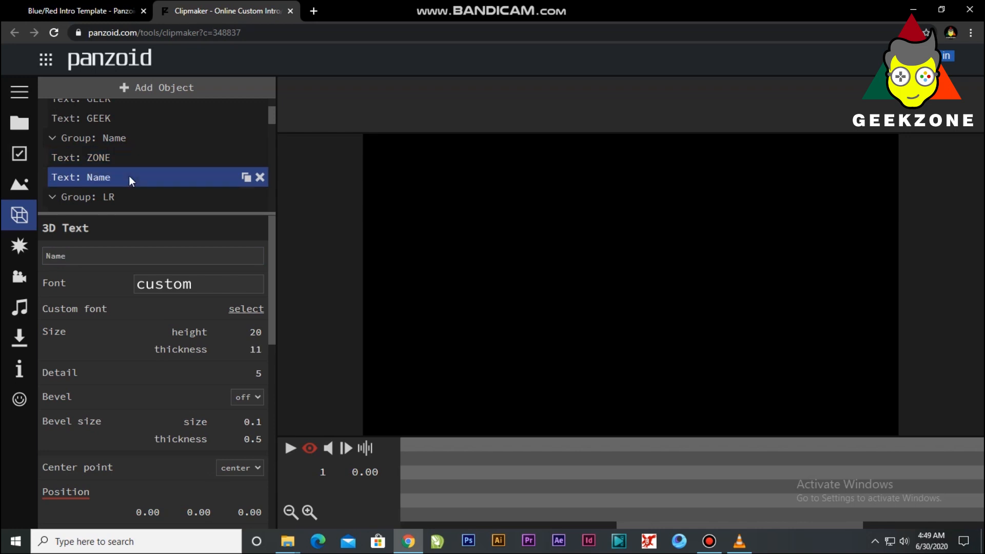
pyautogui.click(76, 256)
pyautogui.hotkey('ctrl', 'a')
pyautogui.write('ZONE')
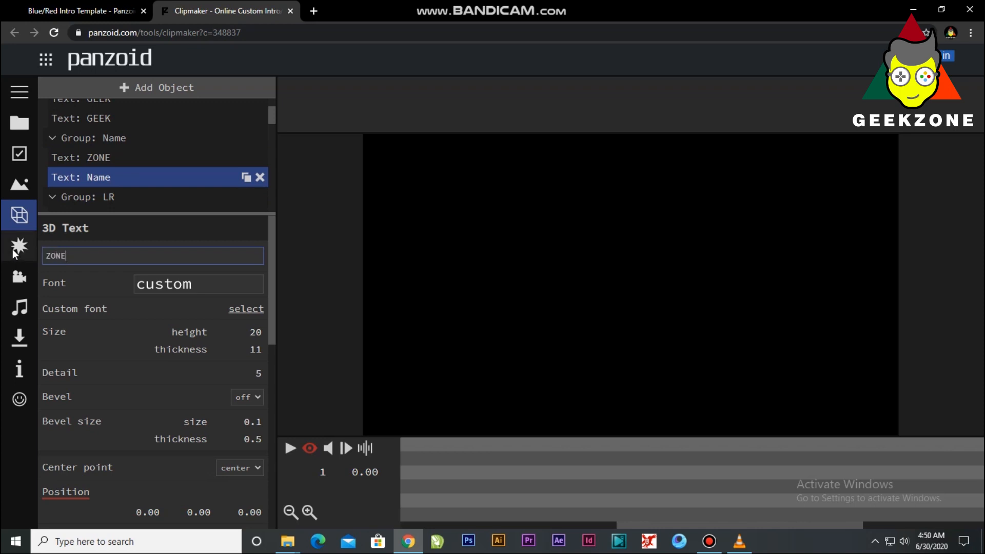
pyautogui.press('Return')
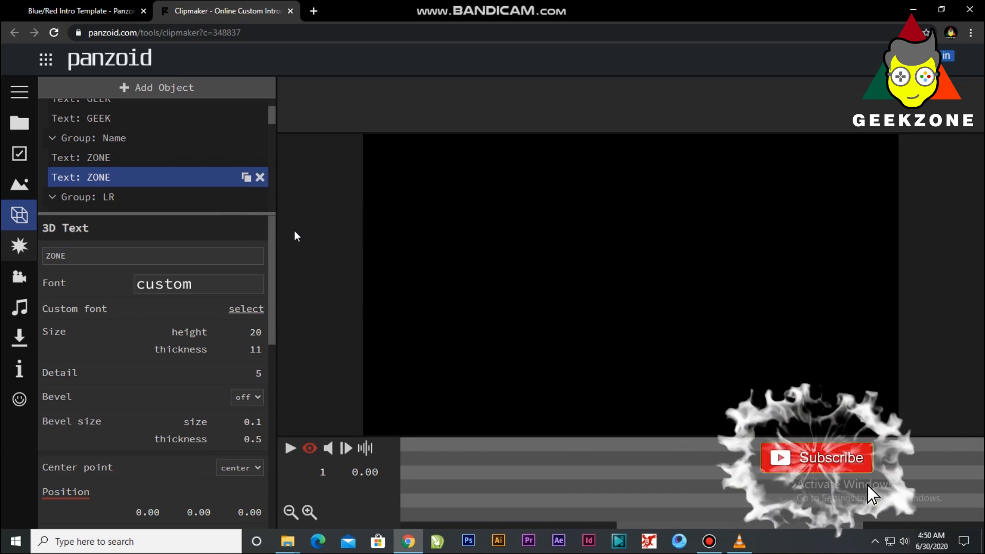
# - Play the edited intro to preview the new GEEK ZONE text, and pause it once the title is in view
pyautogui.click(286, 458)
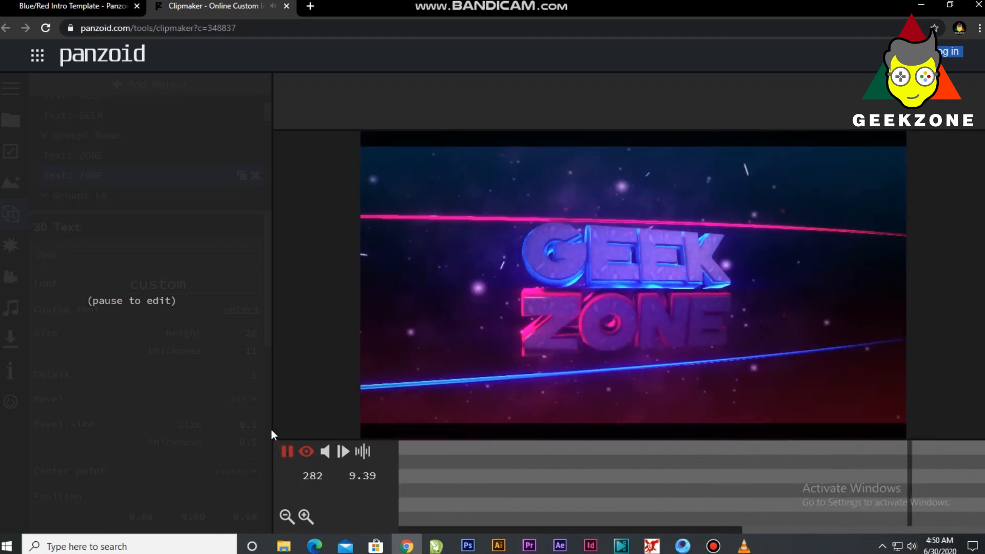
pyautogui.click(270, 427)
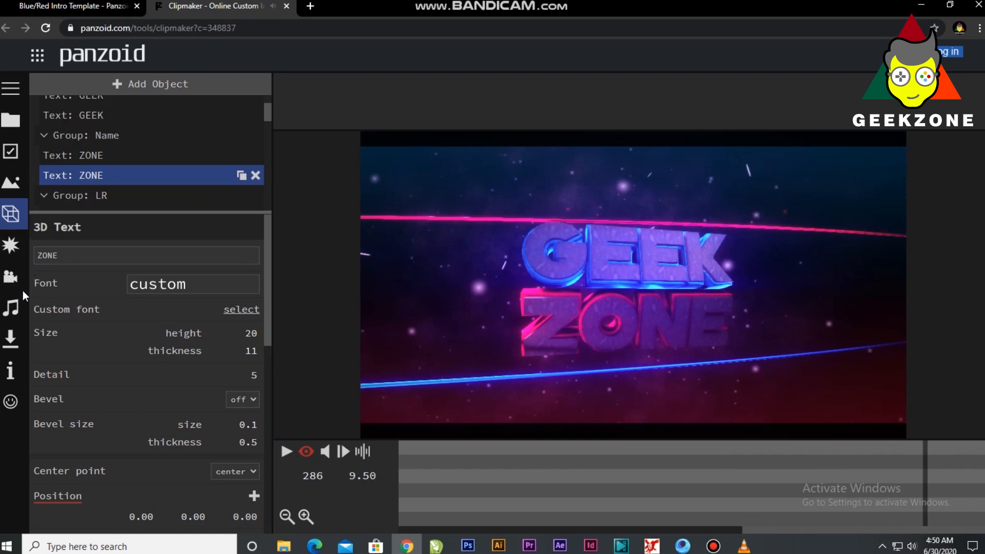
# - Review the intro's camera animation, audio track and scene settings
pyautogui.click(14, 279)
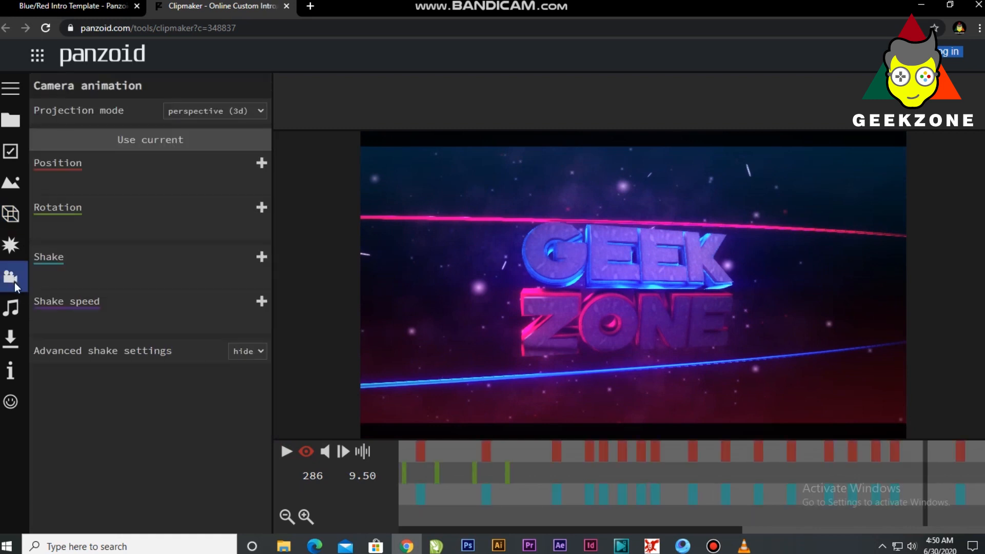
pyautogui.click(17, 307)
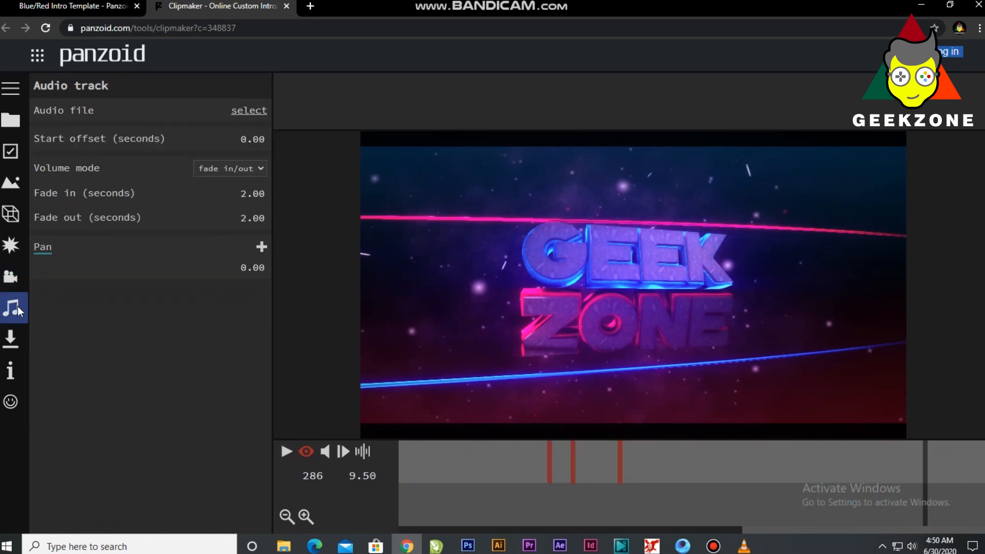
pyautogui.click(17, 181)
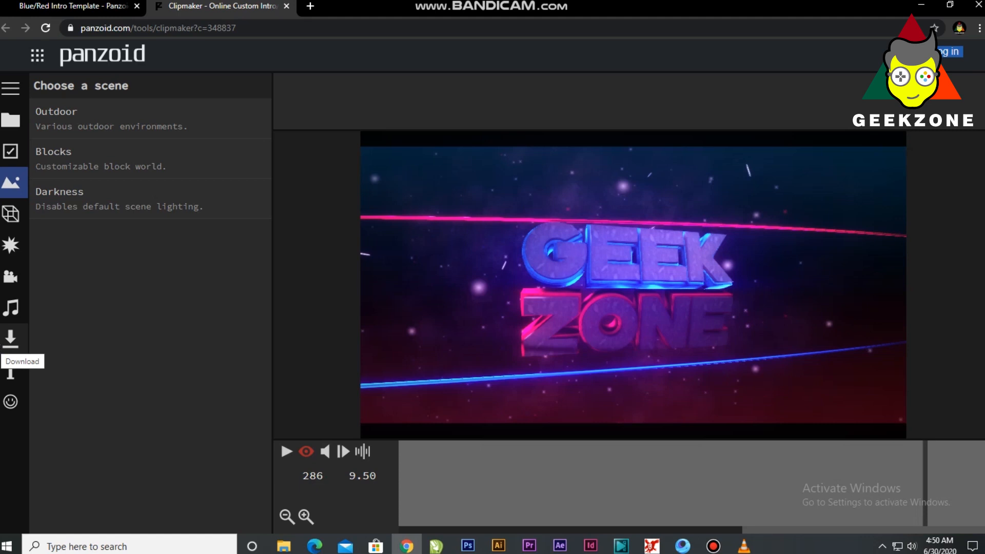
# - Render the intro for download using the good quality mode
pyautogui.click(9, 345)
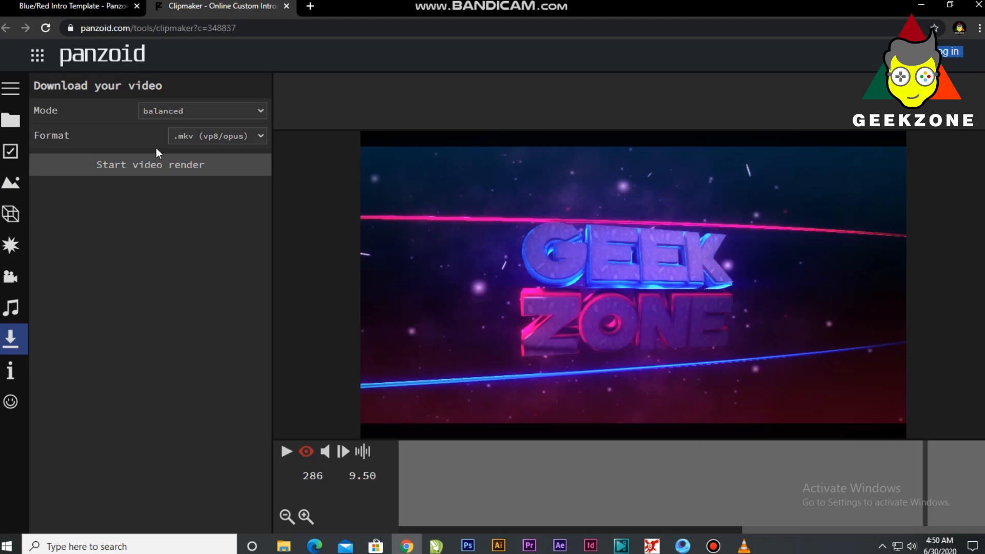
pyautogui.click(206, 110)
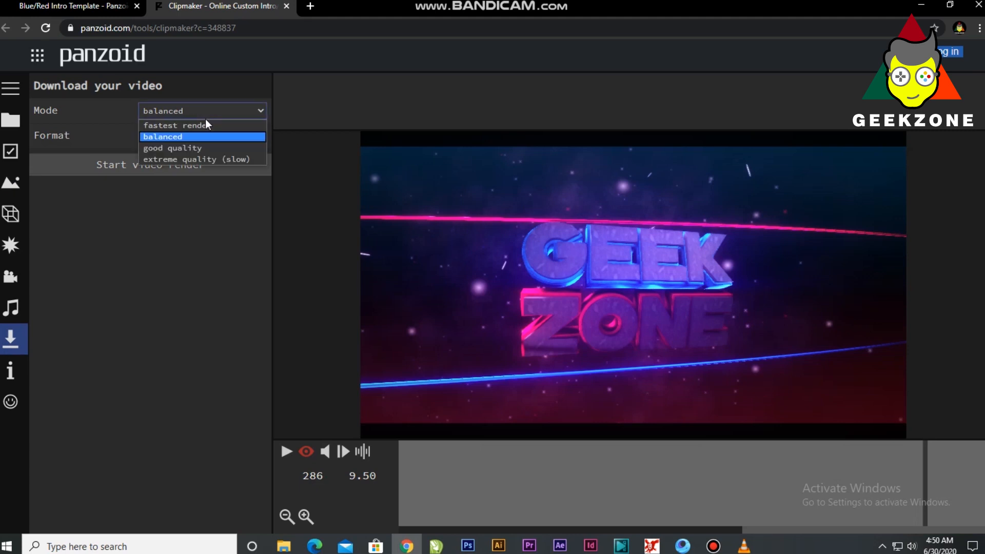
pyautogui.click(196, 149)
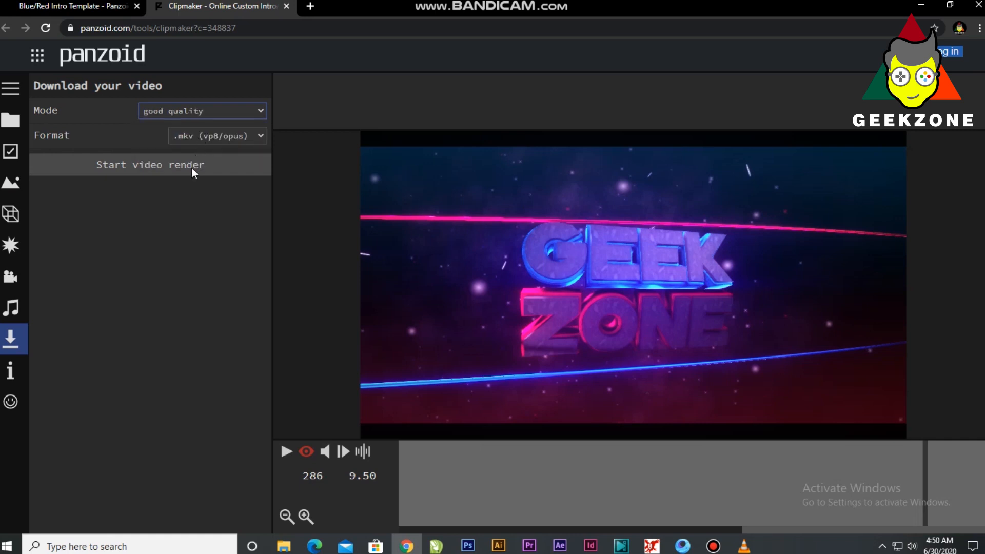
pyautogui.click(191, 168)
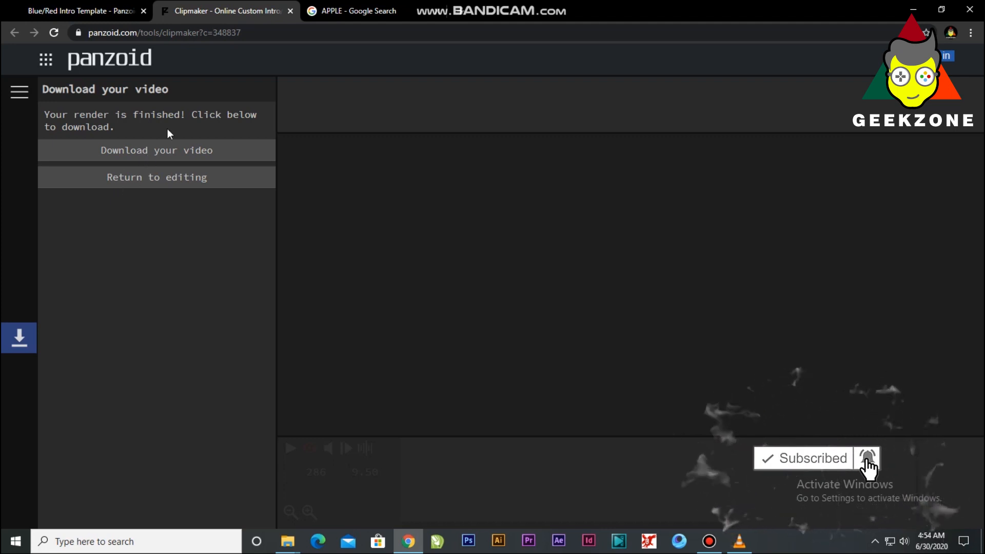
# - Download the finished intro render and minimize the browser window
pyautogui.click(185, 158)
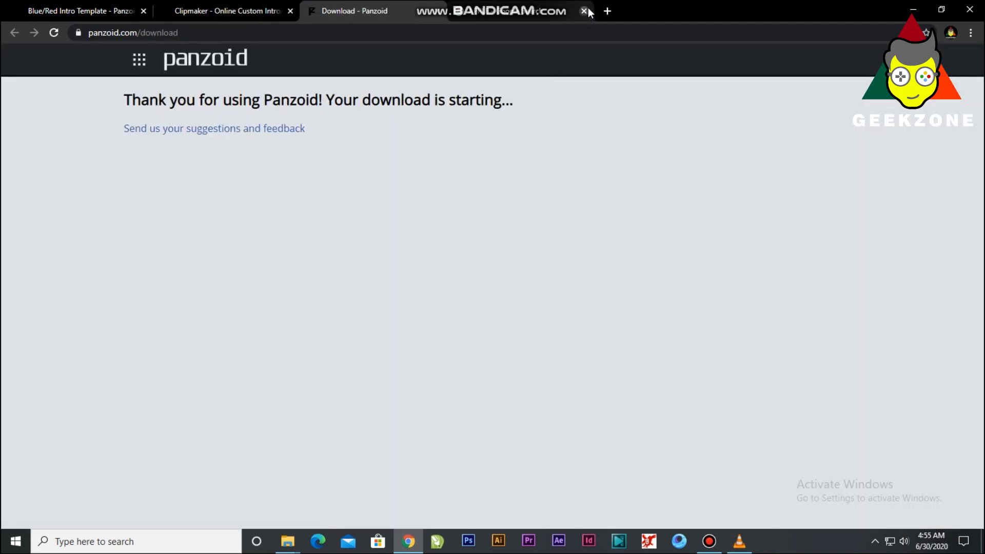
pyautogui.click(585, 11)
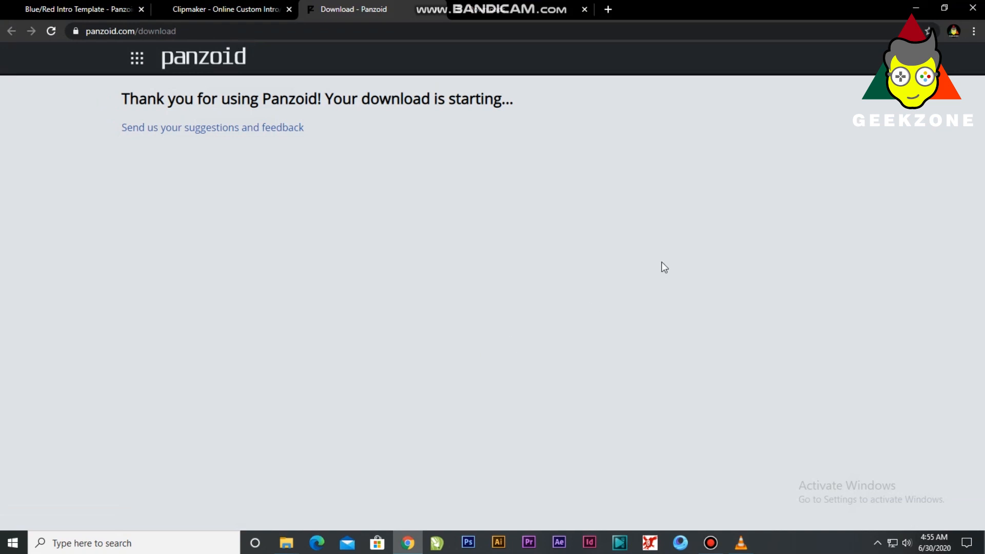
pyautogui.click(915, 7)
# - Open "video (5)" from the Downloads folder in VLC media player and restart its playback from the beginning
pyautogui.doubleClick(18, 95)
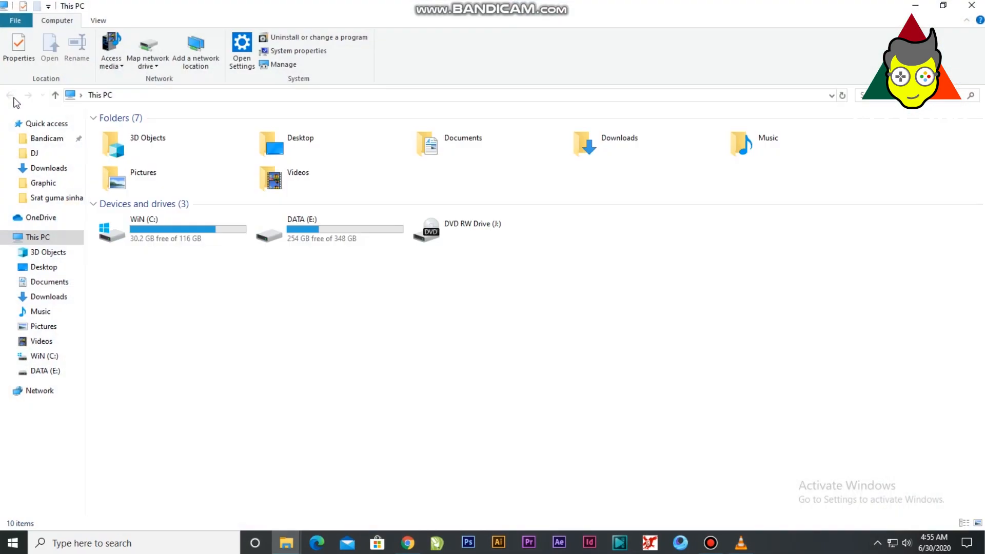
pyautogui.doubleClick(604, 146)
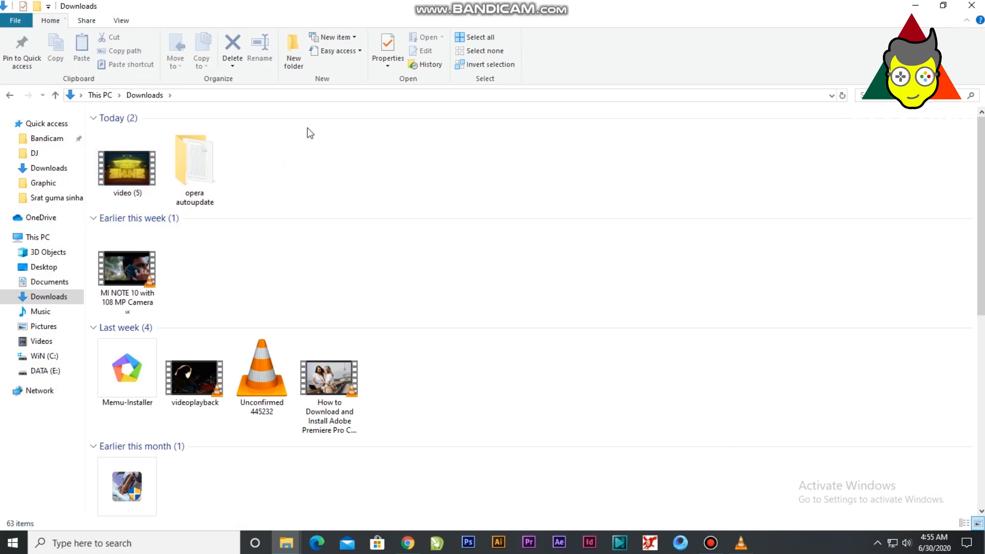
pyautogui.click(143, 164)
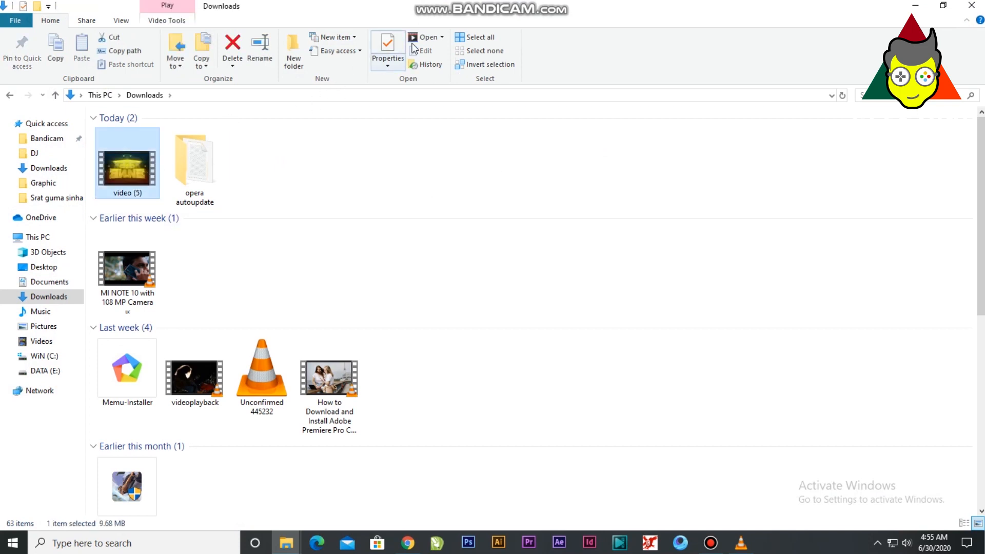
pyautogui.click(442, 37)
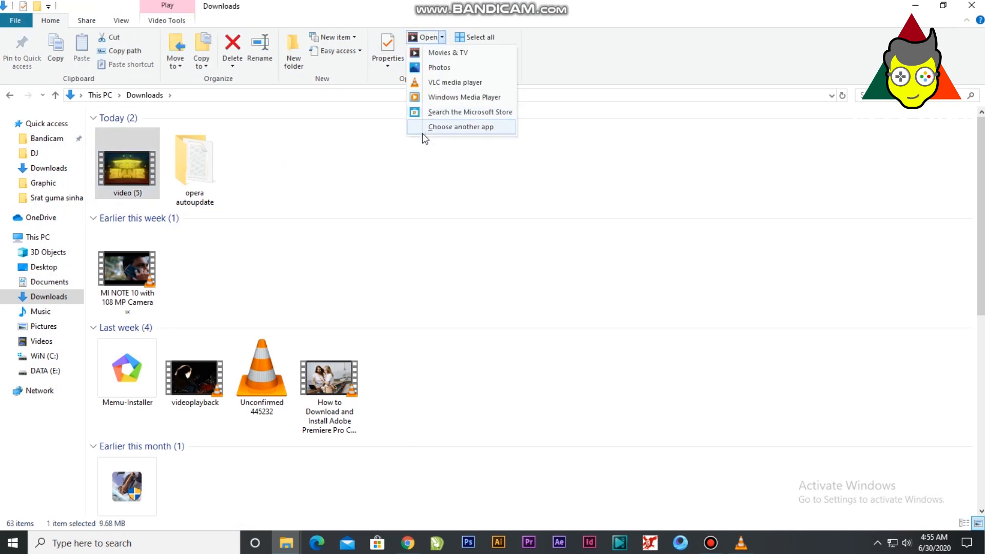
pyautogui.click(430, 85)
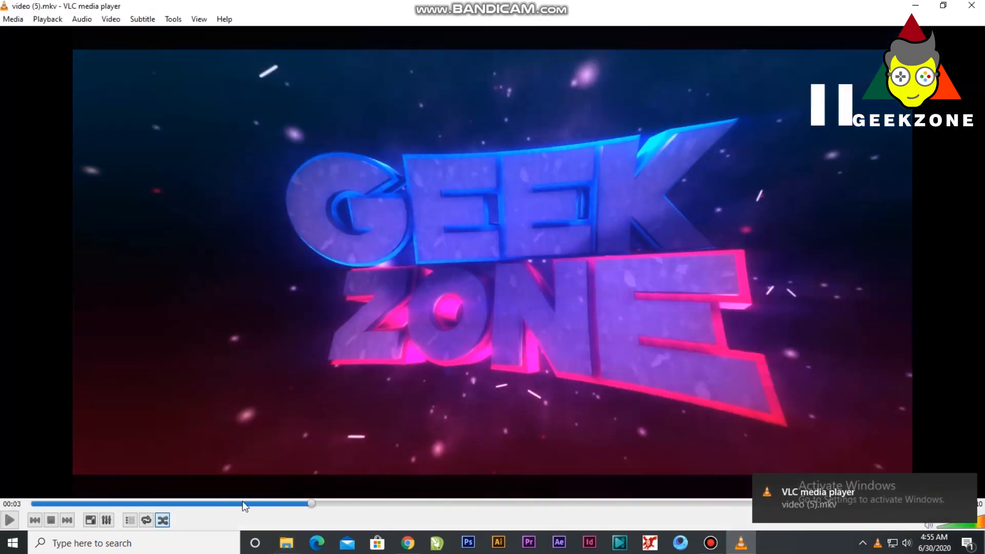
pyautogui.click(32, 503)
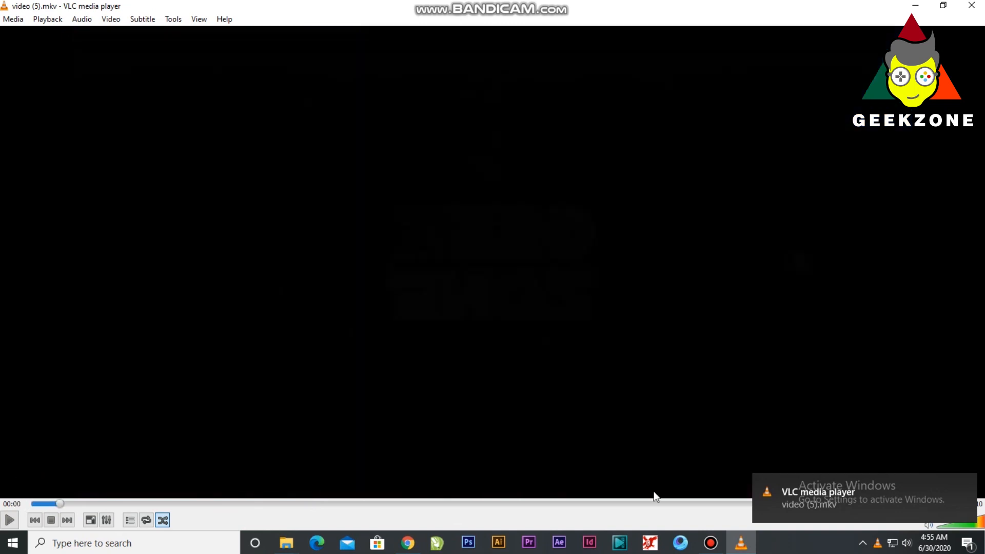